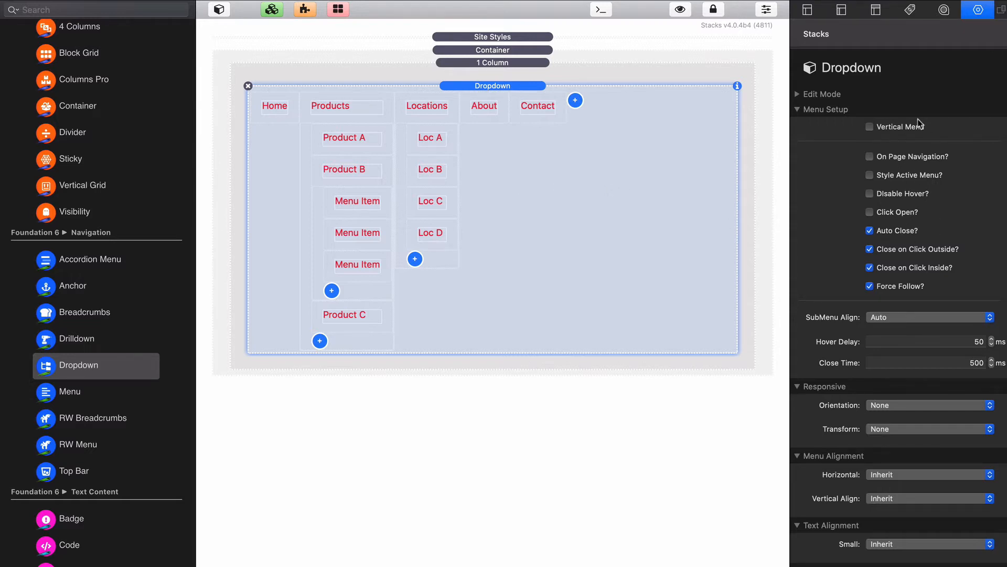
Try the Vertical Menu option on the Dropdown stack and switch it back off.
{"action": "left_click", "coordinate": [869, 127]}
{"action": "left_click", "coordinate": [874, 127]}
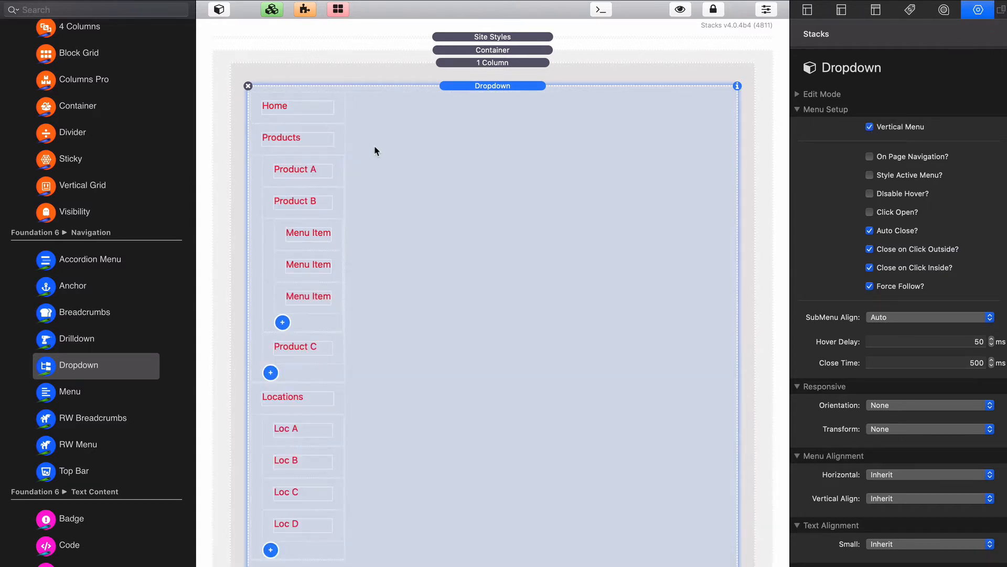
{"action": "left_click", "coordinate": [874, 129]}
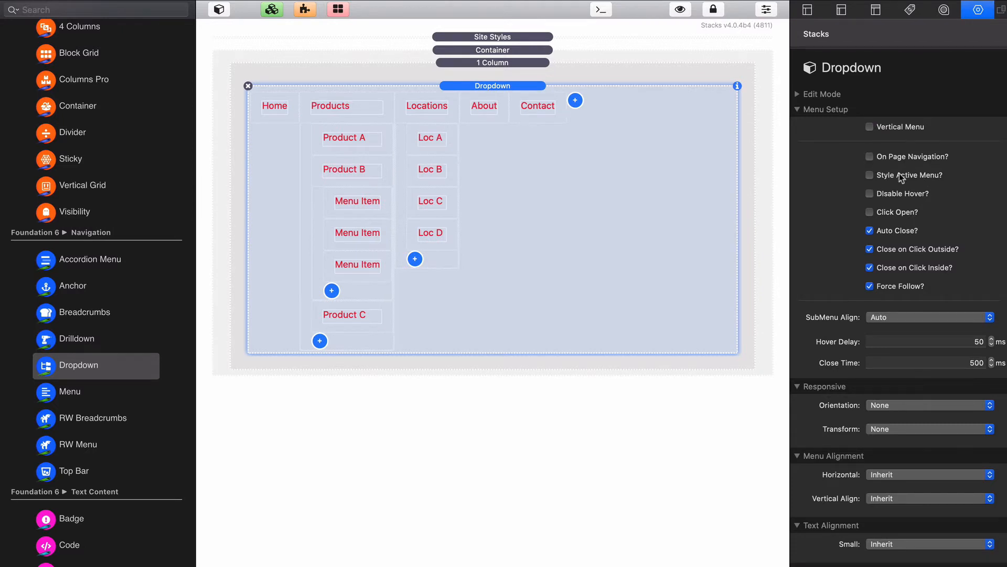
{"action": "left_click", "coordinate": [881, 179]}
{"action": "left_click", "coordinate": [870, 195]}
{"action": "left_click", "coordinate": [870, 213]}
{"action": "left_click", "coordinate": [870, 213]}
{"action": "left_click", "coordinate": [893, 318]}
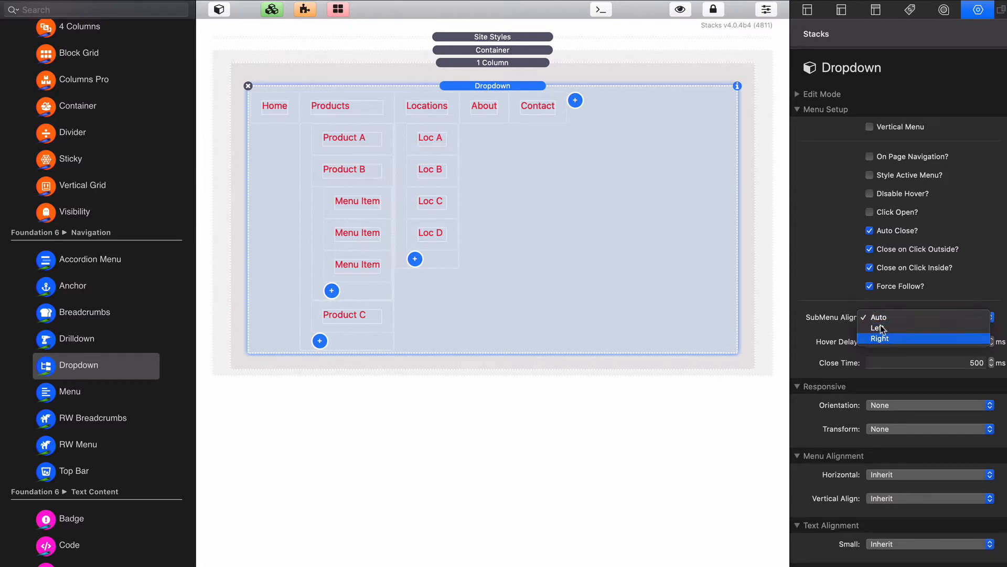
{"action": "left_click", "coordinate": [603, 130]}
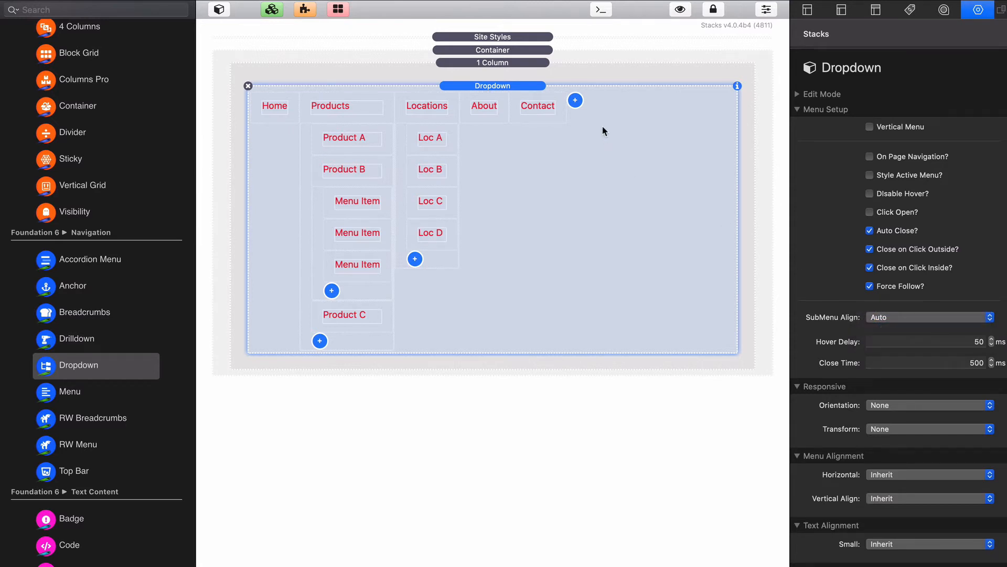
Preview the page and examine how the Products and Locations submenus open.
{"action": "key", "text": "super+r"}
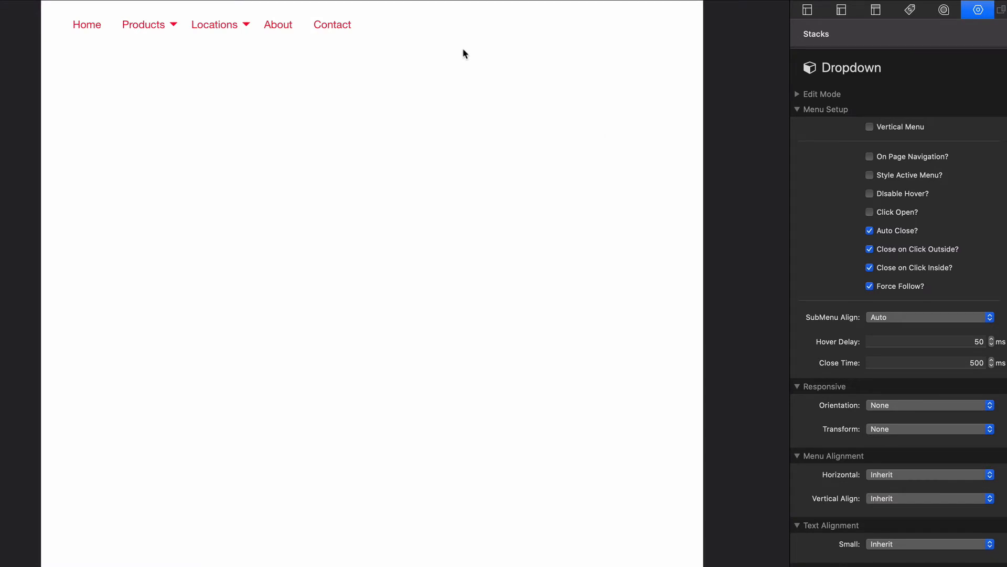
{"action": "mouse_move", "coordinate": [156, 22]}
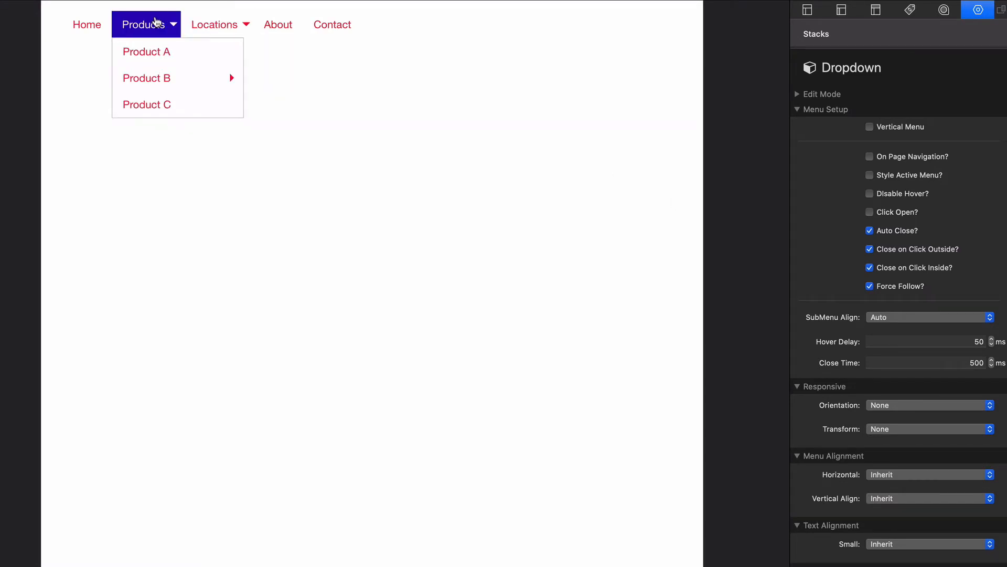
{"action": "mouse_move", "coordinate": [224, 25]}
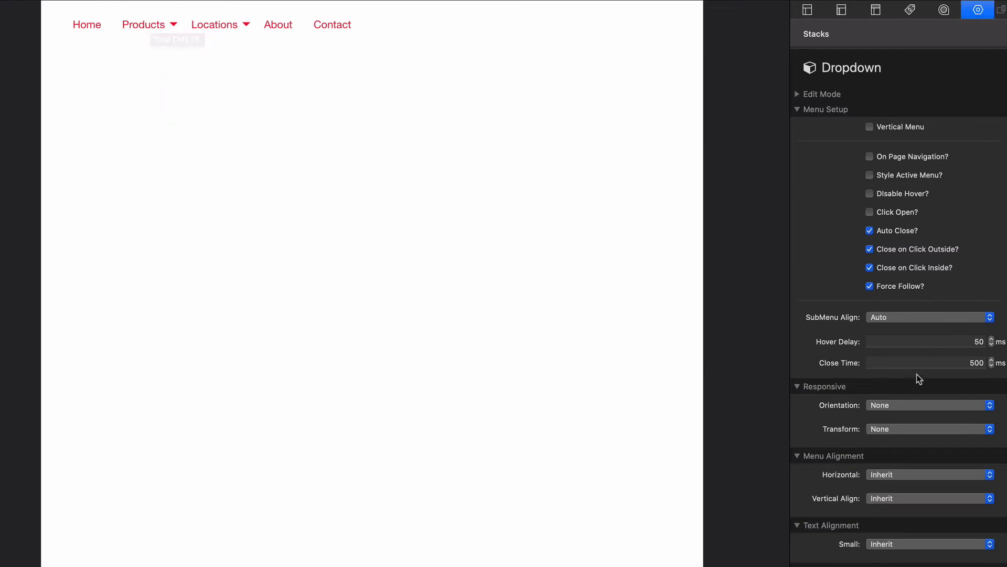
Compare the Left and Right submenu alignments in the preview, and return SubMenu Align to Auto.
{"action": "left_click", "coordinate": [900, 316]}
{"action": "left_click", "coordinate": [899, 329]}
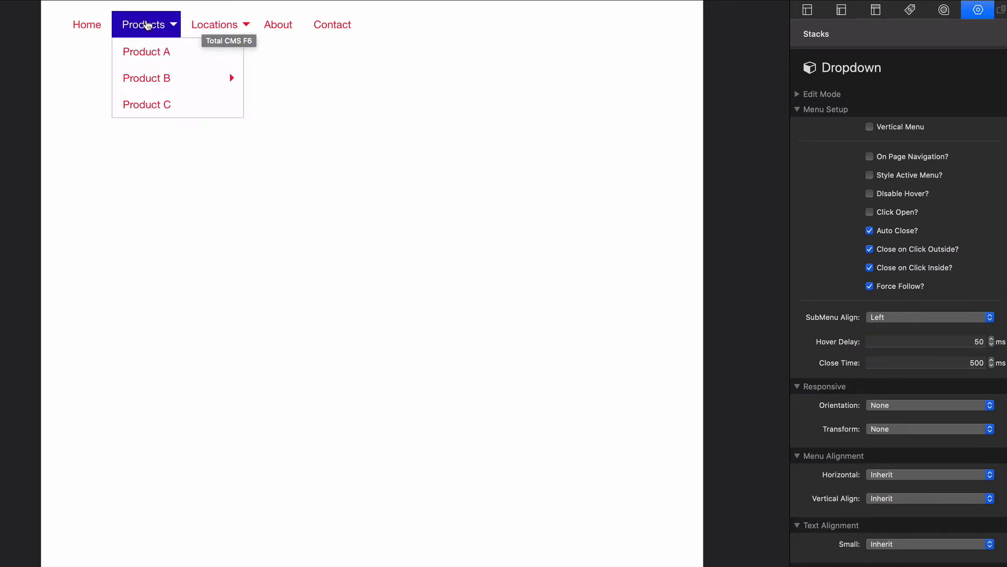
{"action": "left_click", "coordinate": [890, 316]}
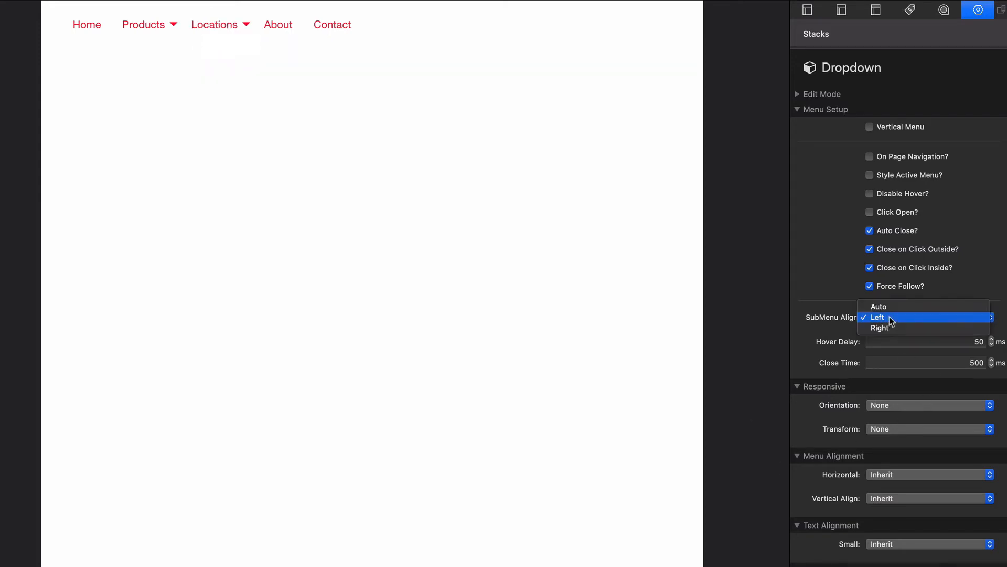
{"action": "left_click", "coordinate": [890, 331]}
{"action": "mouse_move", "coordinate": [220, 28]}
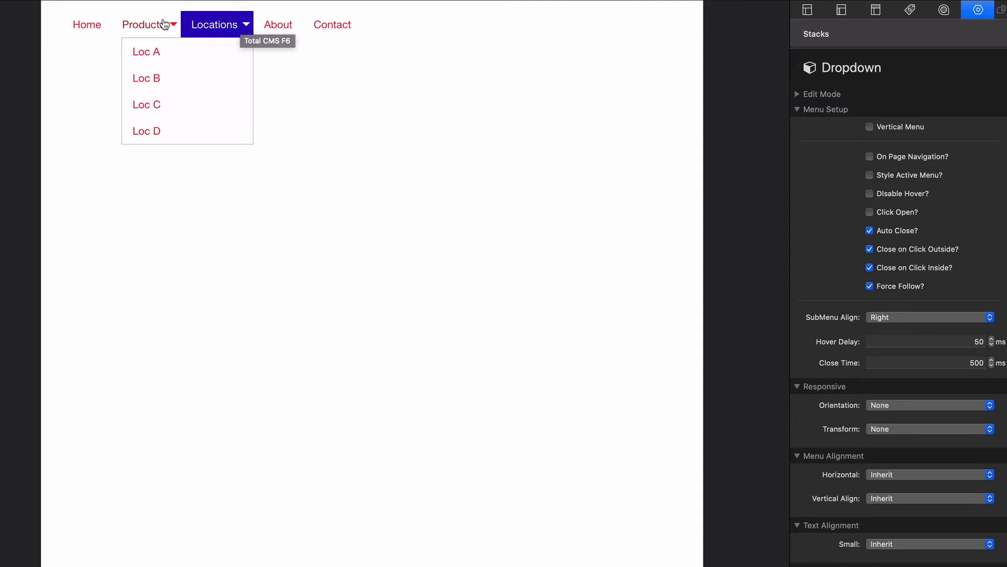
{"action": "mouse_move", "coordinate": [79, 77]}
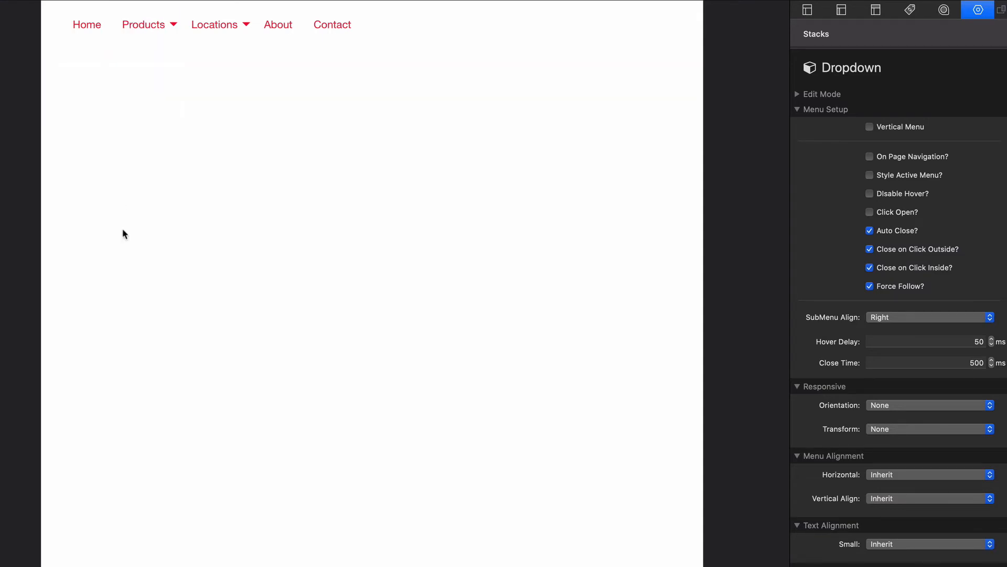
{"action": "left_click", "coordinate": [912, 318]}
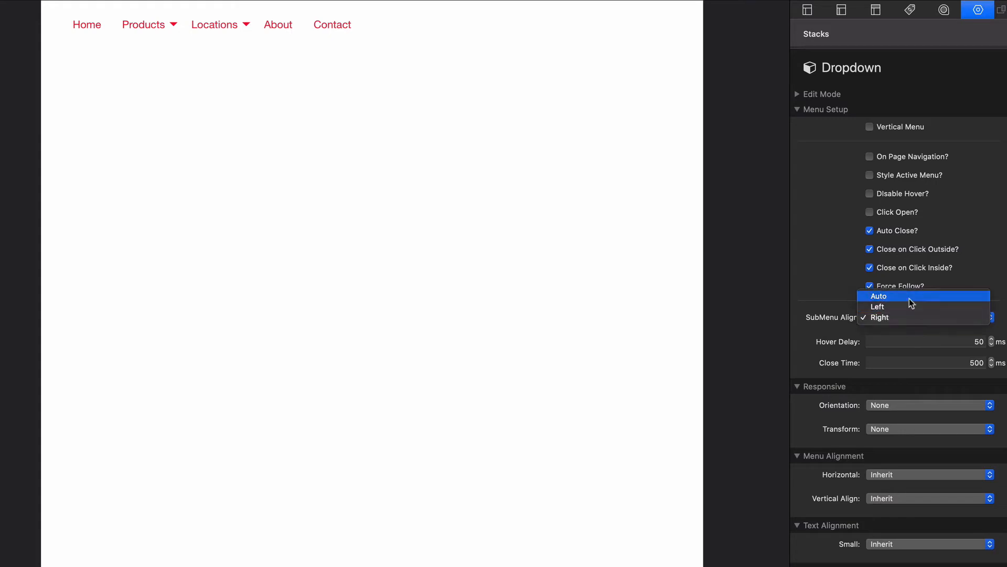
{"action": "left_click", "coordinate": [910, 297]}
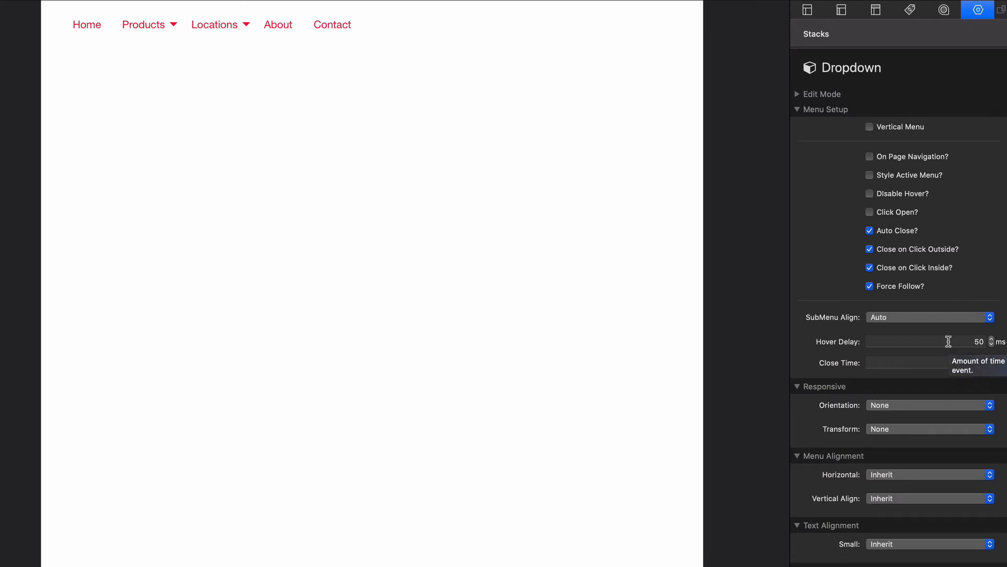
{"action": "left_click", "coordinate": [939, 362]}
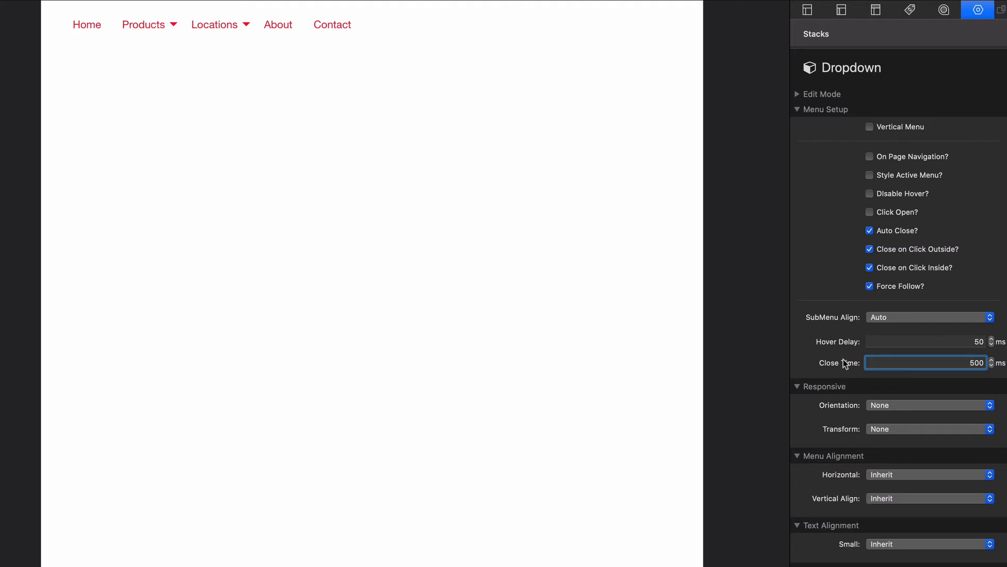
Test the Medium Vertical responsive orientation with a narrower preview page, and reset Orientation to None.
{"action": "mouse_move", "coordinate": [842, 359]}
{"action": "scroll", "coordinate": [857, 454], "scroll_direction": "down", "scroll_amount": 1}
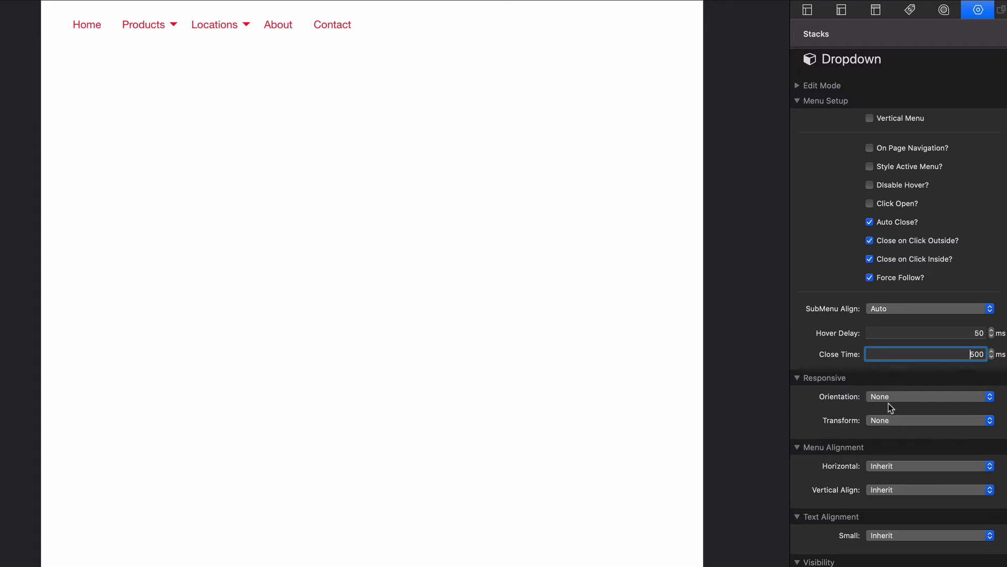
{"action": "left_click", "coordinate": [889, 397]}
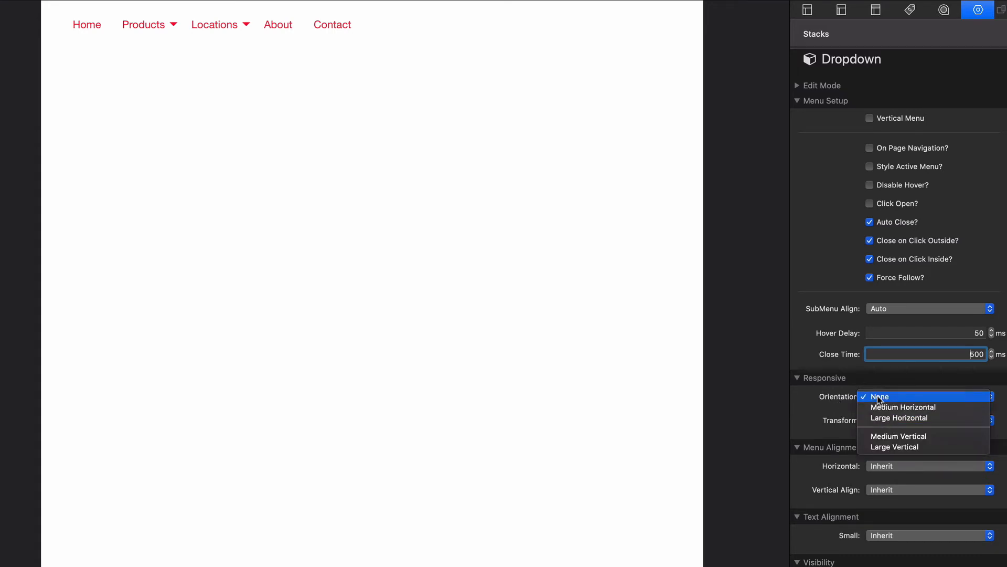
{"action": "left_click", "coordinate": [838, 399]}
{"action": "left_click", "coordinate": [898, 397]}
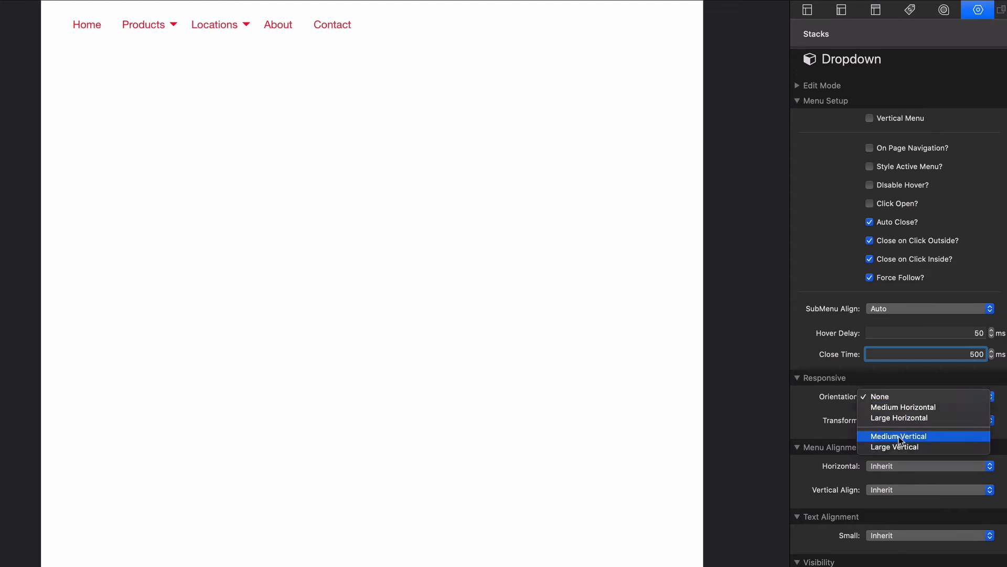
{"action": "left_click", "coordinate": [899, 436]}
{"action": "left_click", "coordinate": [898, 399]}
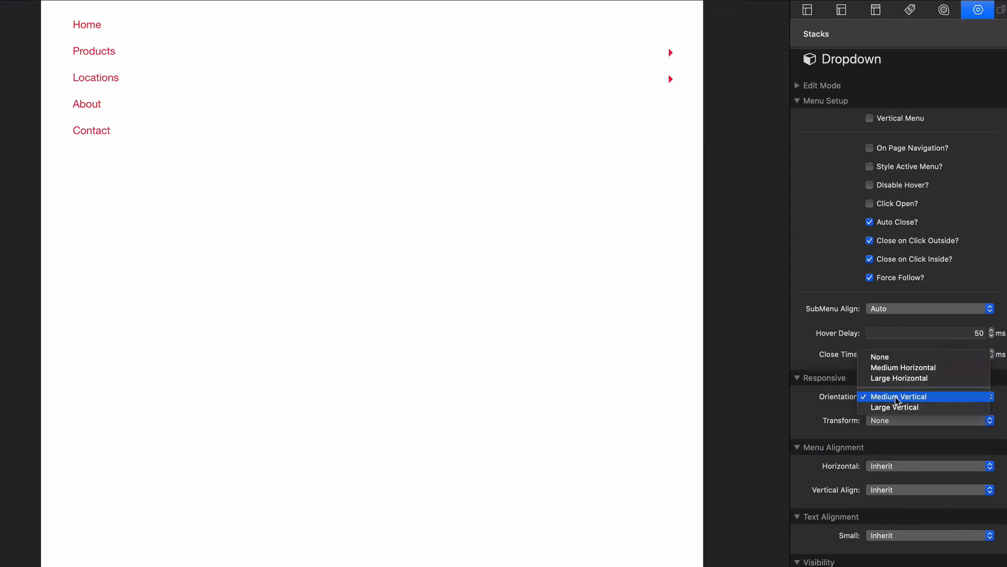
{"action": "left_click", "coordinate": [897, 399]}
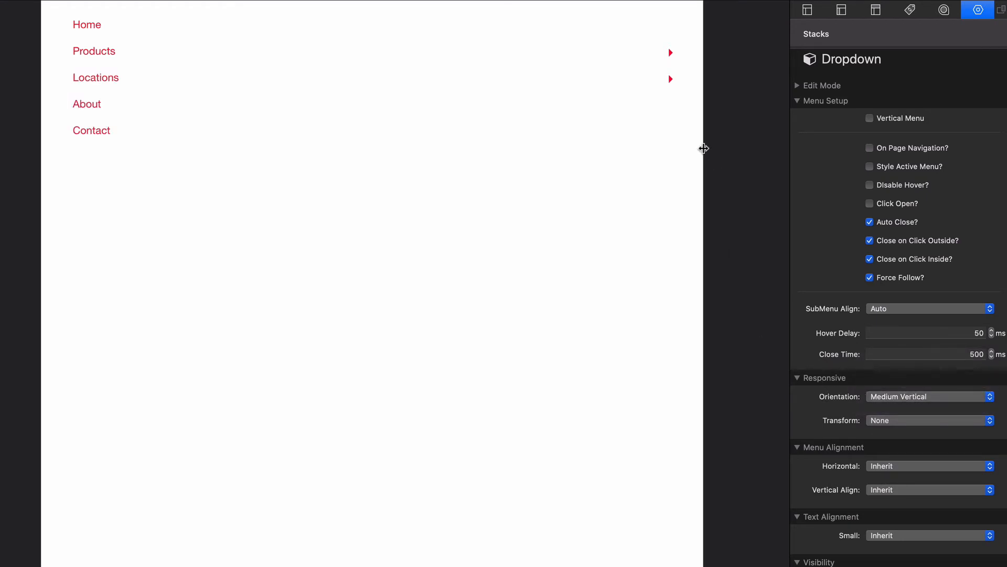
{"action": "left_click_drag", "start_coordinate": [703, 149], "coordinate": [634, 147]}
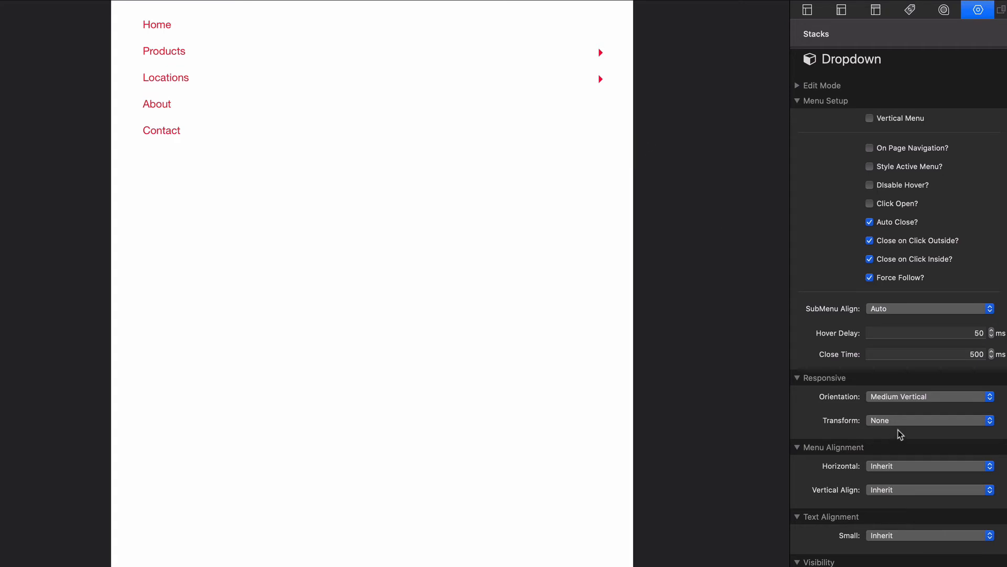
{"action": "left_click", "coordinate": [899, 397]}
{"action": "left_click", "coordinate": [895, 353]}
Test the Large Accordion responsive transform with a wider preview page, and reset Transform to None.
{"action": "left_click", "coordinate": [884, 421]}
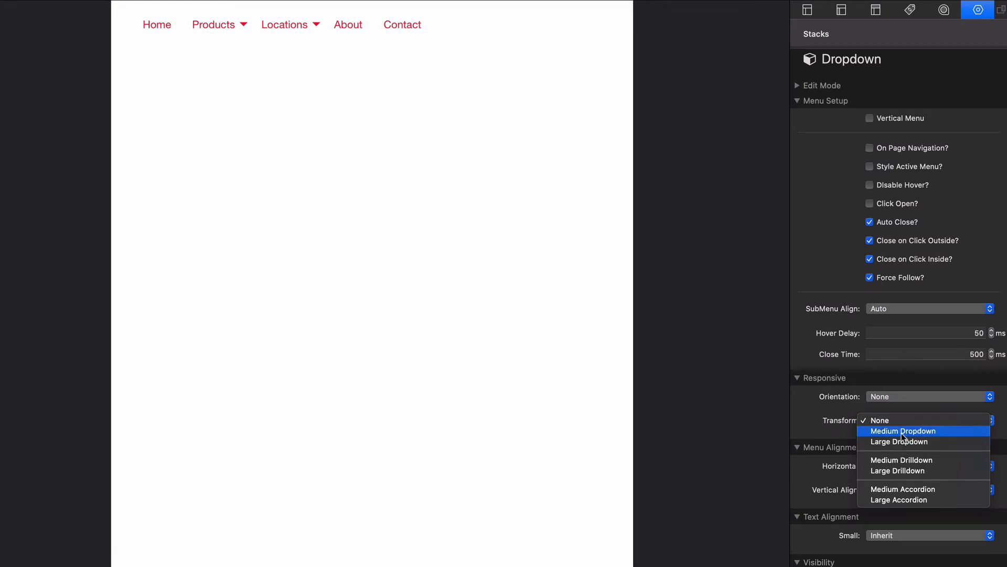
{"action": "left_click", "coordinate": [896, 499]}
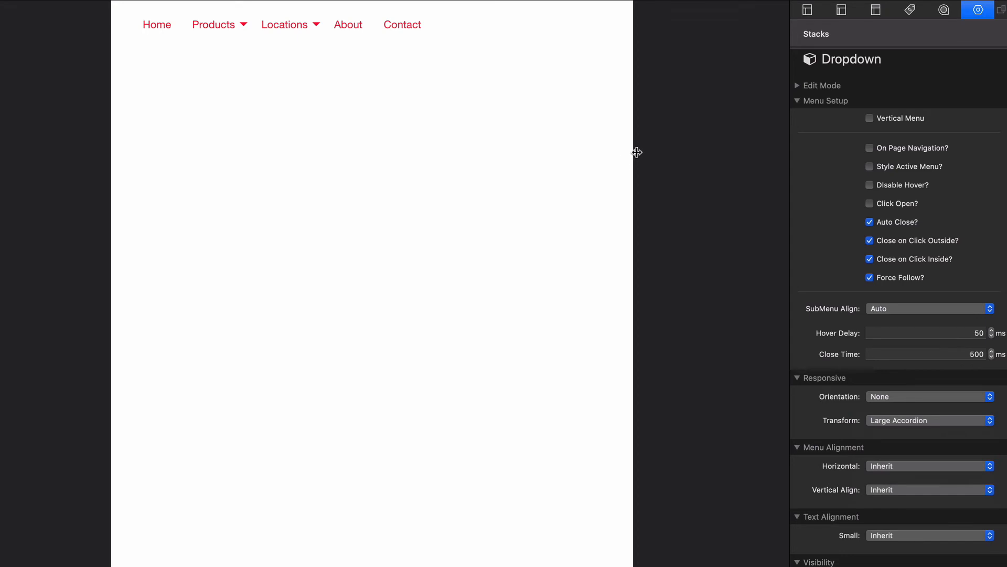
{"action": "left_click_drag", "start_coordinate": [636, 152], "coordinate": [738, 165]}
{"action": "left_click", "coordinate": [899, 420]}
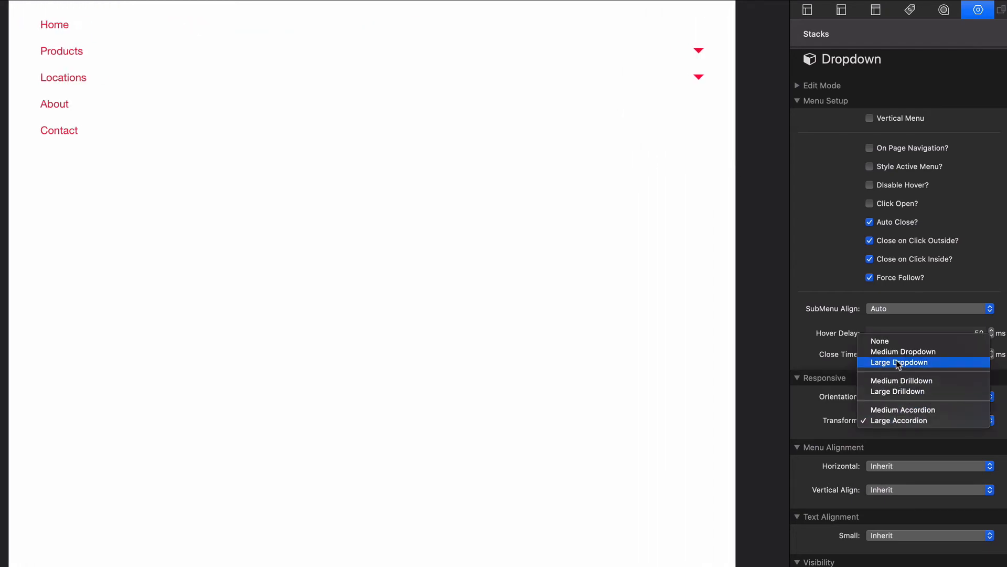
{"action": "left_click", "coordinate": [894, 341]}
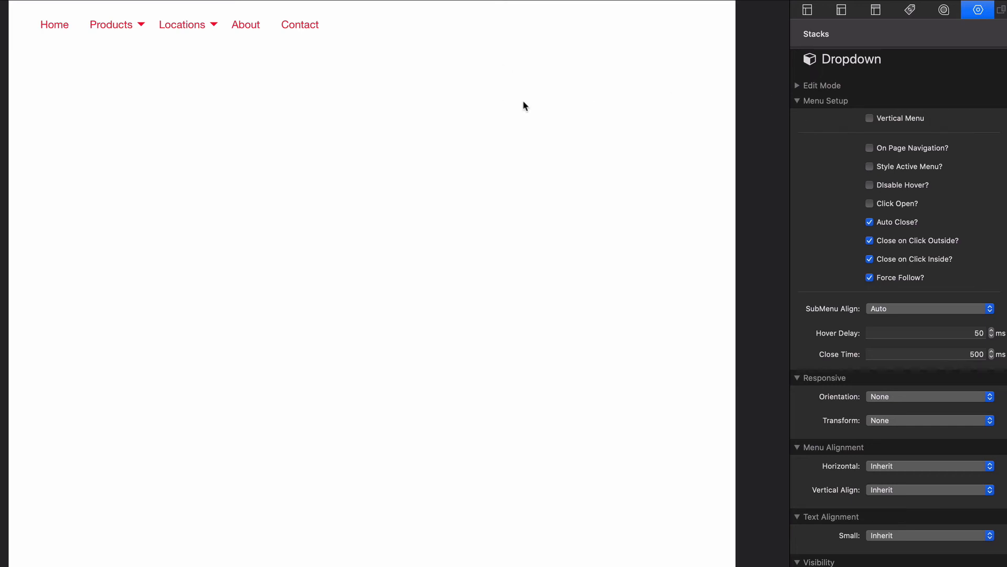
Leave the preview and look through the Dropdown stack's Visibility options.
{"action": "left_click", "coordinate": [479, 1]}
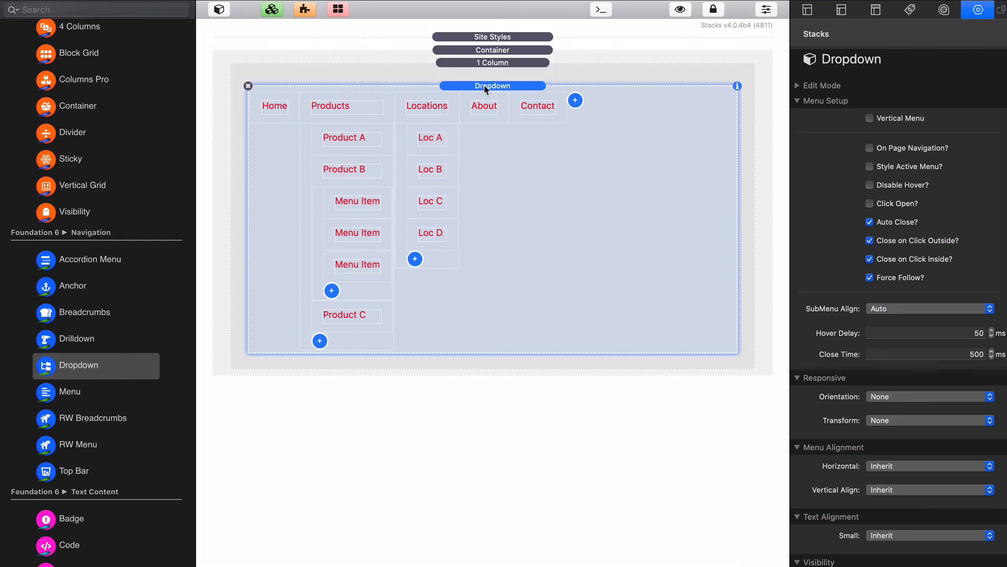
{"action": "left_click", "coordinate": [75, 260]}
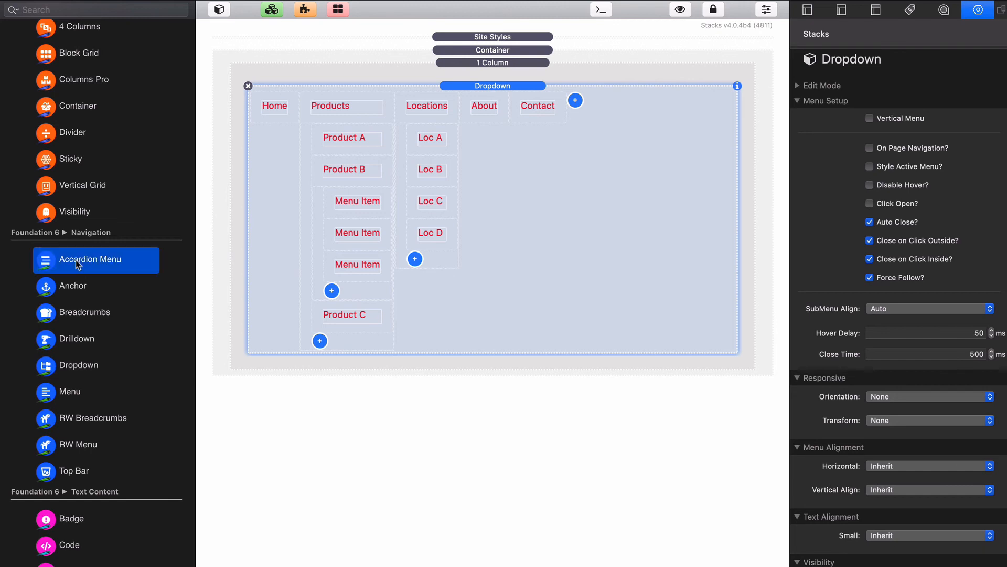
{"action": "left_click", "coordinate": [68, 340]}
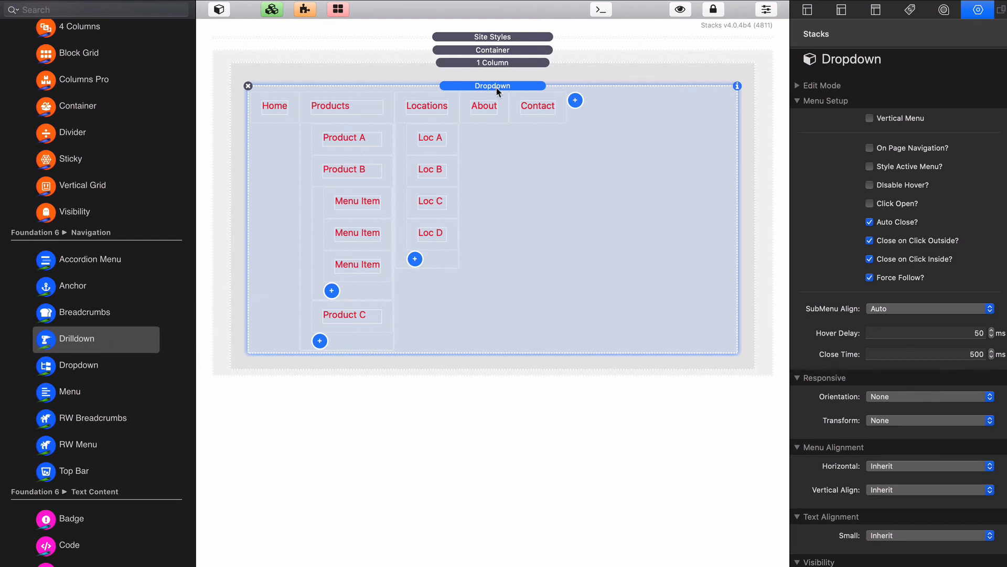
{"action": "left_click_drag", "start_coordinate": [496, 85], "coordinate": [495, 88]}
{"action": "scroll", "coordinate": [879, 535], "scroll_direction": "down", "scroll_amount": 2}
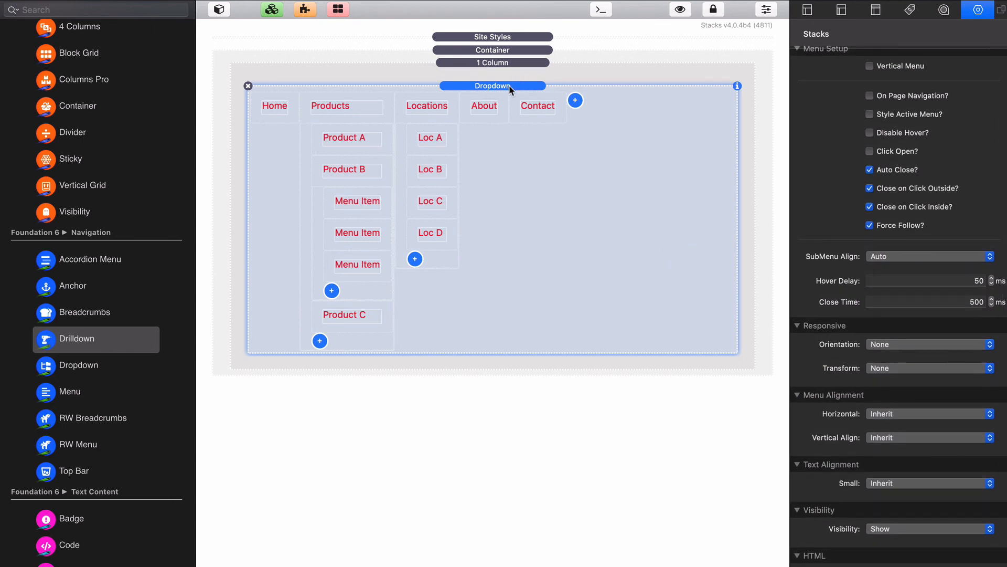
{"action": "left_click", "coordinate": [904, 535]}
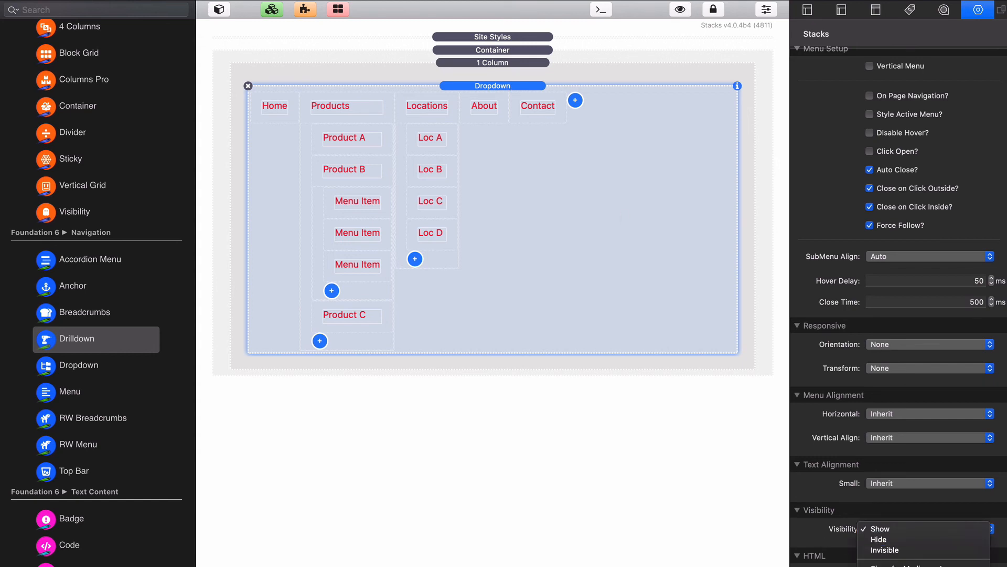
{"action": "left_click", "coordinate": [879, 565]}
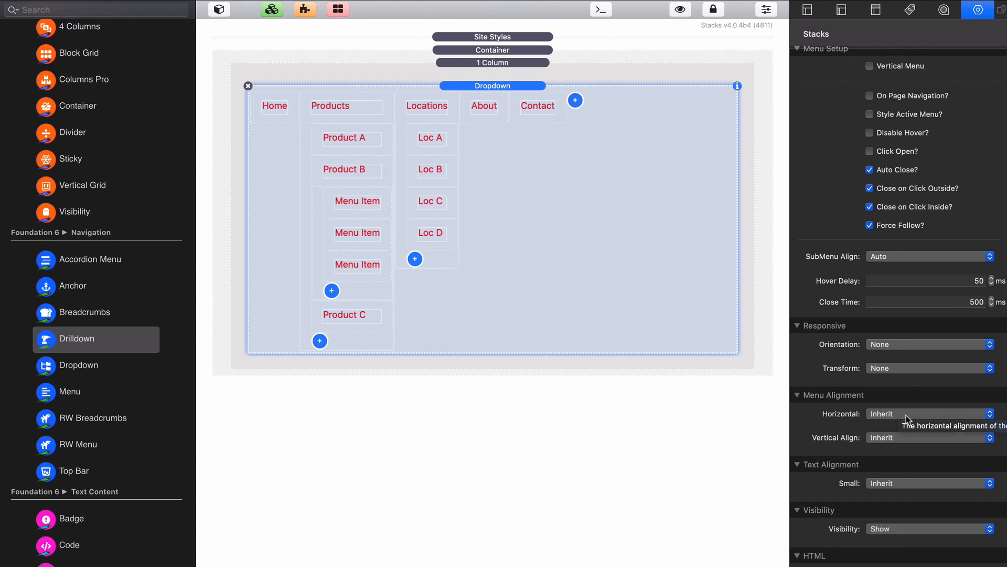
Try Center and Justify as the horizontal menu alignment of the Dropdown stack.
{"action": "left_click", "coordinate": [906, 414]}
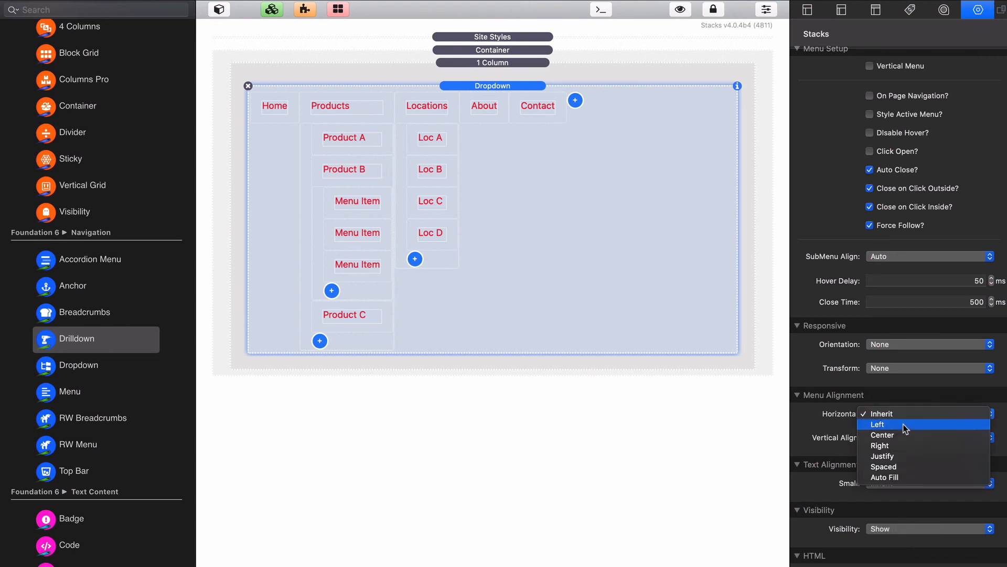
{"action": "left_click", "coordinate": [902, 435]}
{"action": "left_click", "coordinate": [893, 434]}
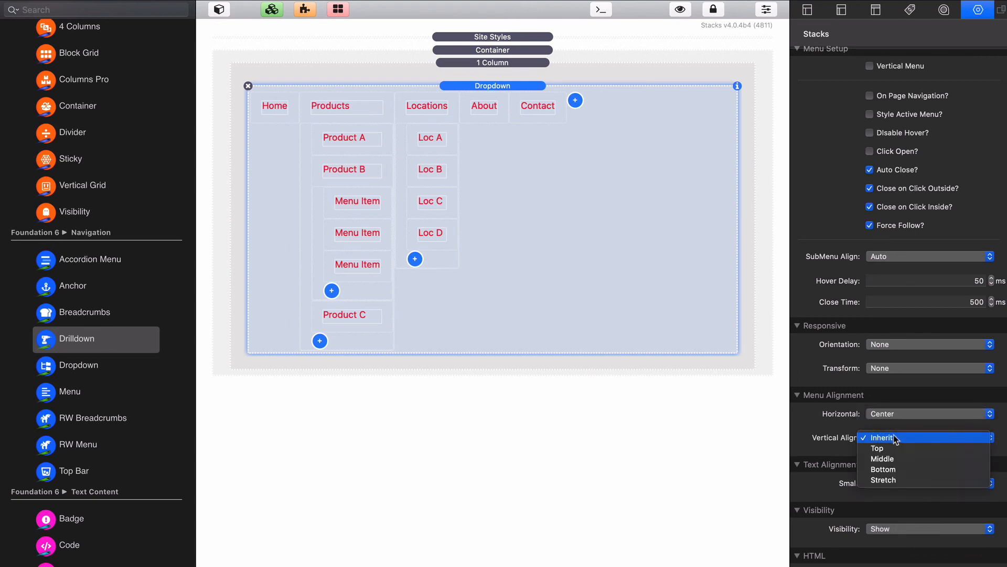
{"action": "left_click", "coordinate": [893, 435]}
{"action": "left_click", "coordinate": [883, 415]}
{"action": "left_click", "coordinate": [883, 435]}
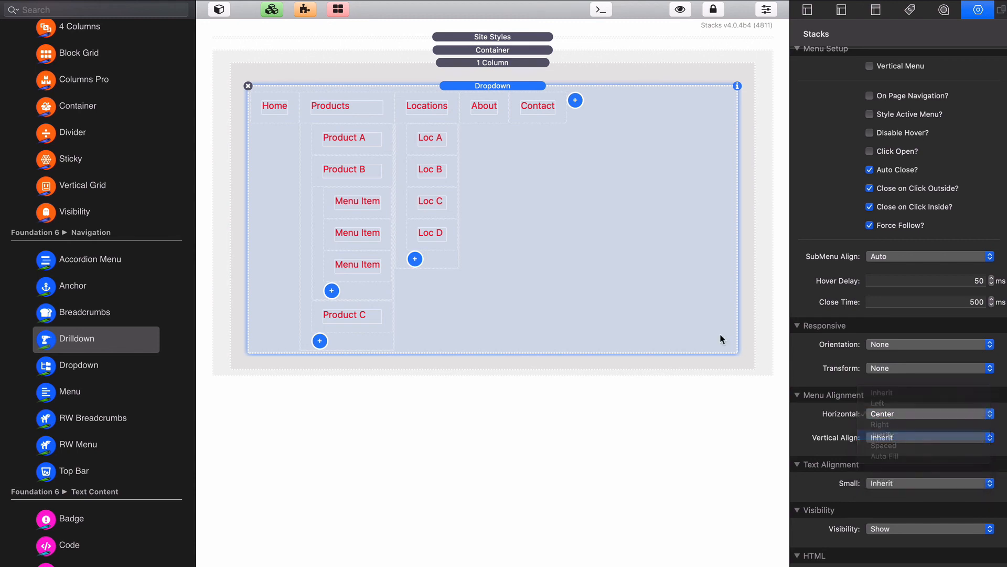
Preview the page and set the Dropdown's horizontal menu alignment to Spaced.
{"action": "key", "text": "super+r"}
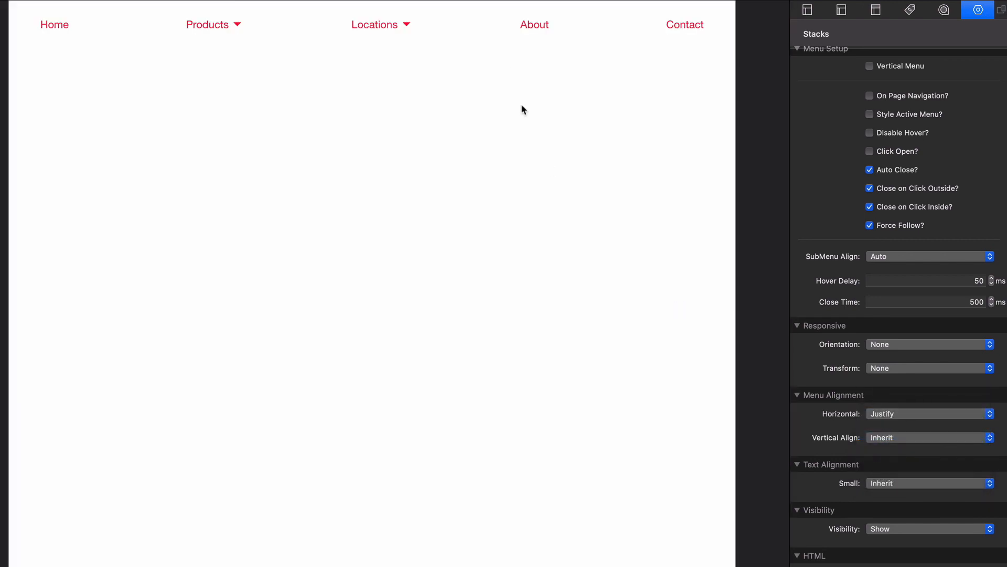
{"action": "left_click", "coordinate": [890, 414]}
{"action": "left_click", "coordinate": [895, 424]}
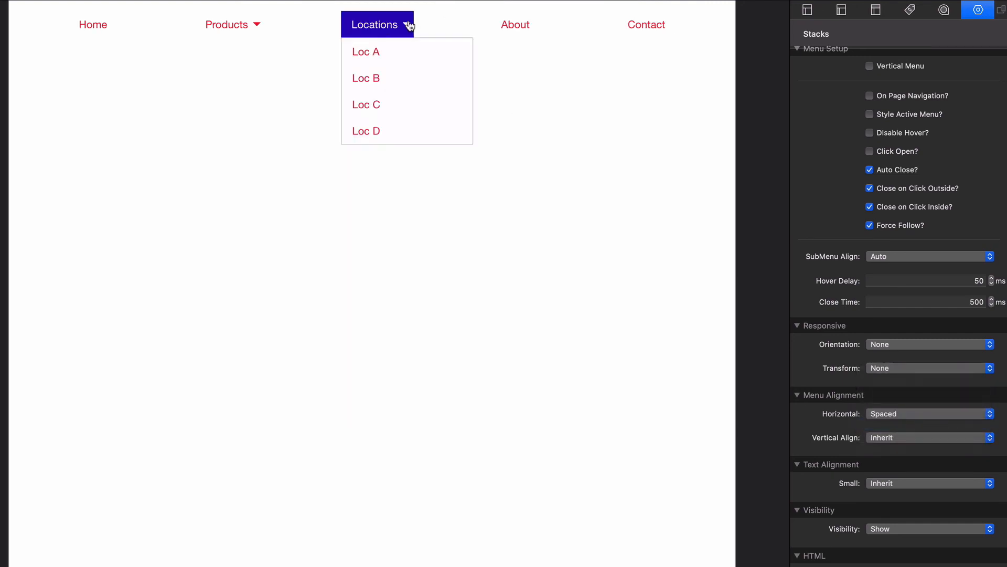
Try Auto Fill as the horizontal menu alignment with Center as the small text alignment, and preview the Products and Locations submenus.
{"action": "left_click", "coordinate": [885, 413]}
{"action": "left_click", "coordinate": [884, 425]}
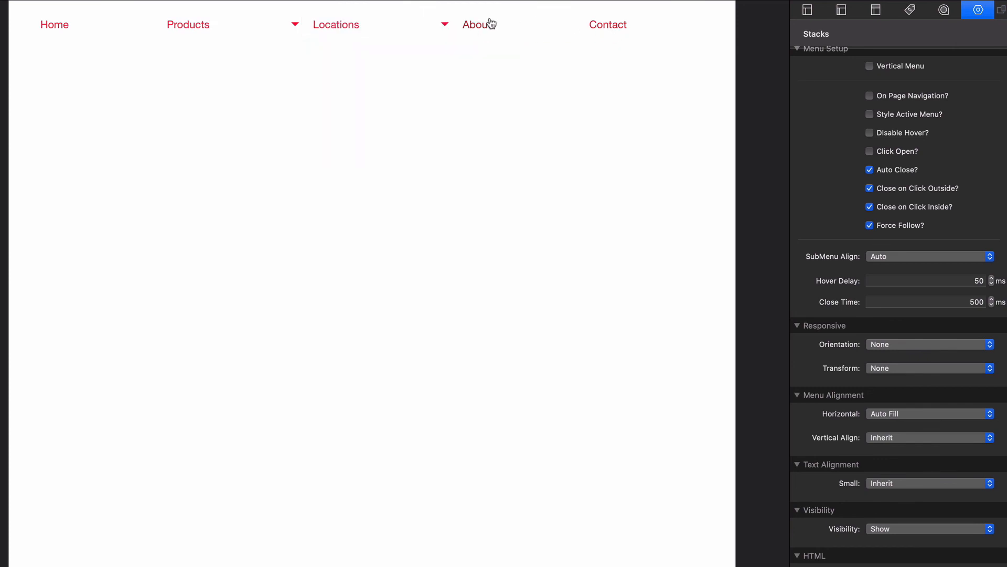
{"action": "left_click", "coordinate": [886, 482]}
{"action": "left_click", "coordinate": [884, 504]}
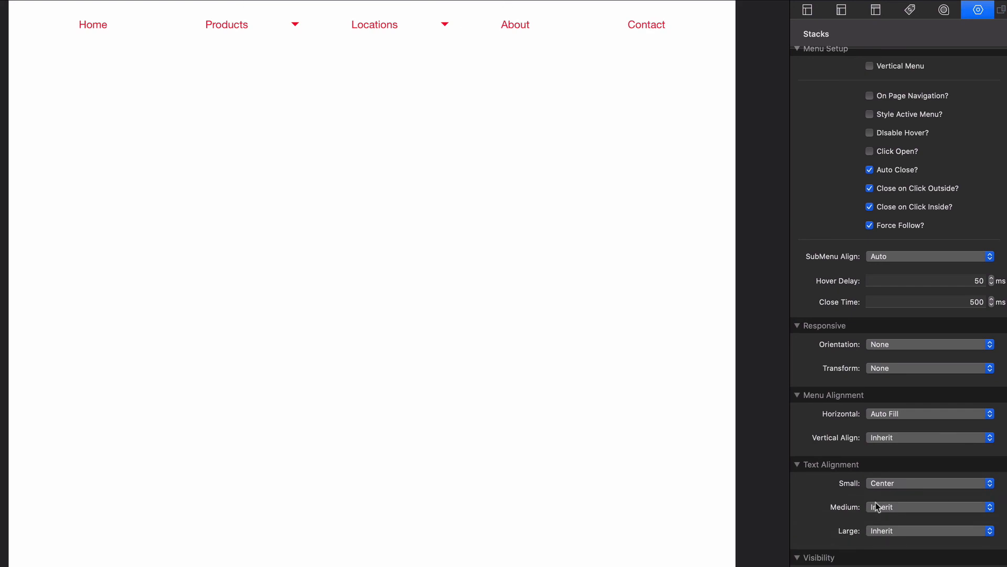
{"action": "mouse_move", "coordinate": [203, 23]}
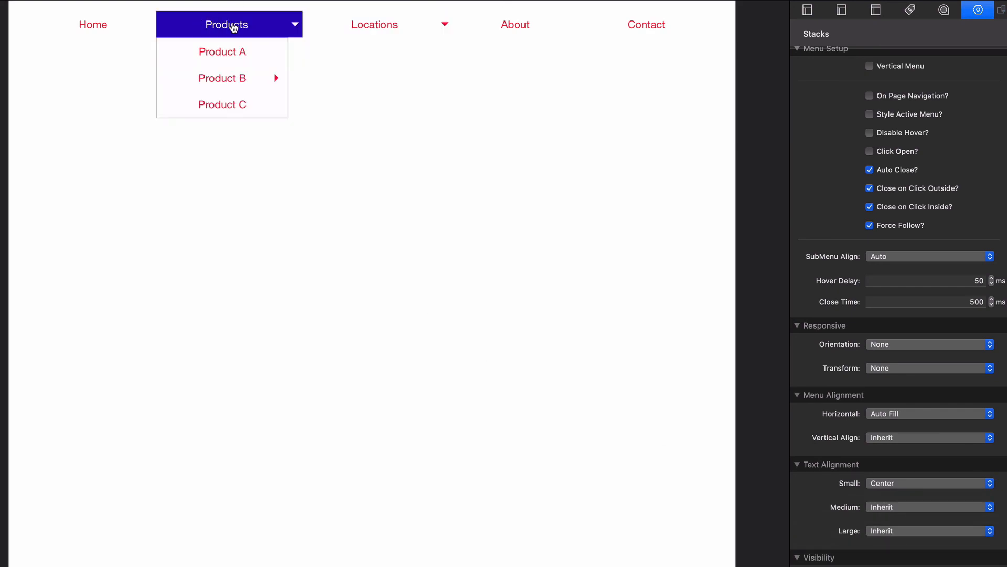
{"action": "mouse_move", "coordinate": [374, 29]}
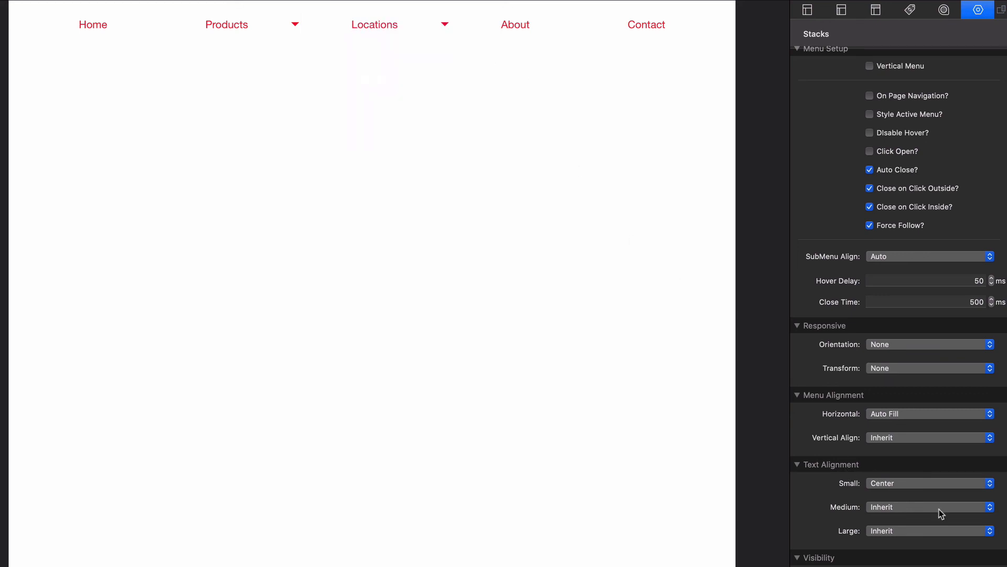
Look at the vertical menu alignment options and reset the horizontal menu alignment to Inherit.
{"action": "left_click", "coordinate": [896, 440]}
{"action": "left_click", "coordinate": [894, 437]}
{"action": "left_click", "coordinate": [898, 413]}
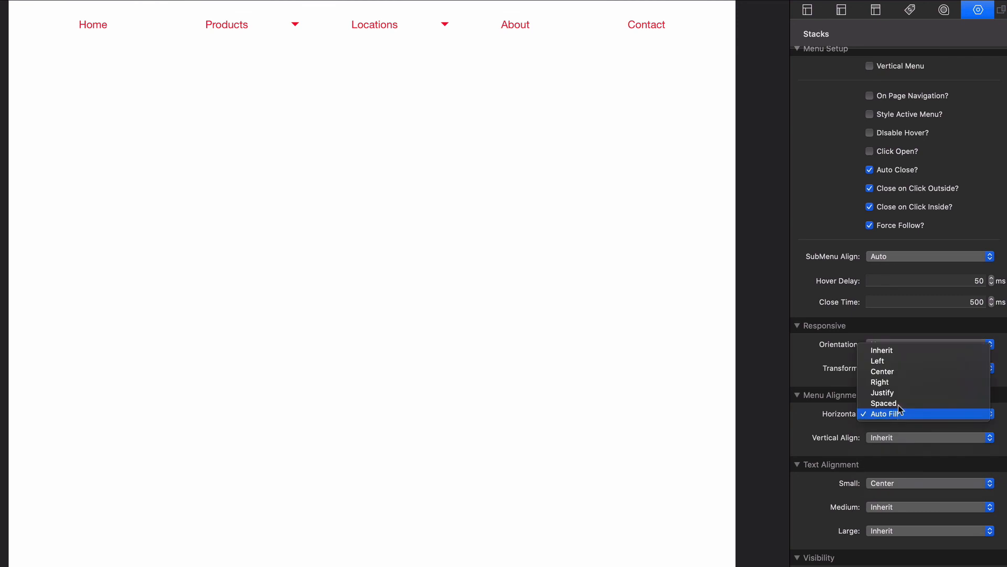
{"action": "left_click", "coordinate": [883, 350]}
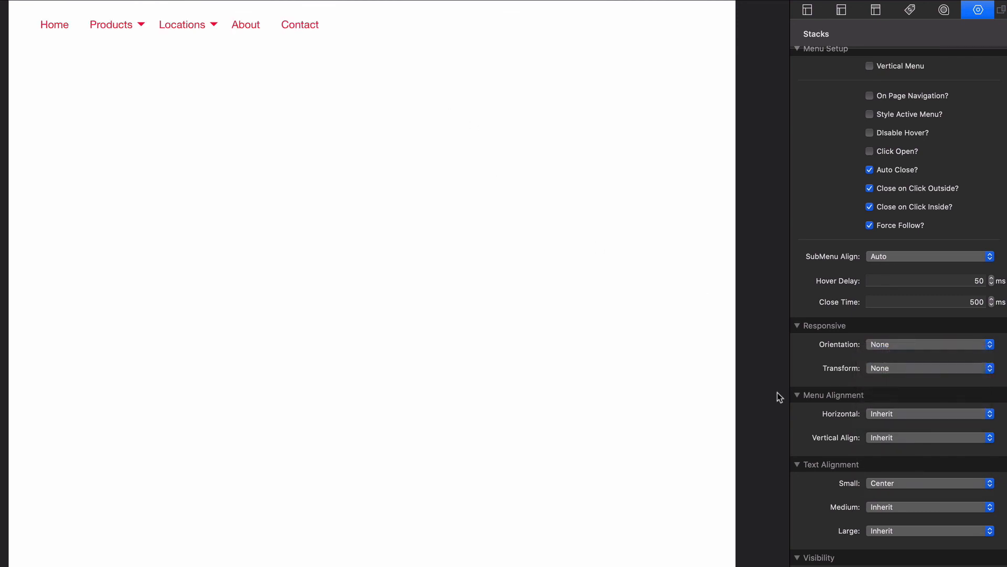
Review the horizontal menu alignment options and try Right as the small text alignment.
{"action": "left_click", "coordinate": [890, 414]}
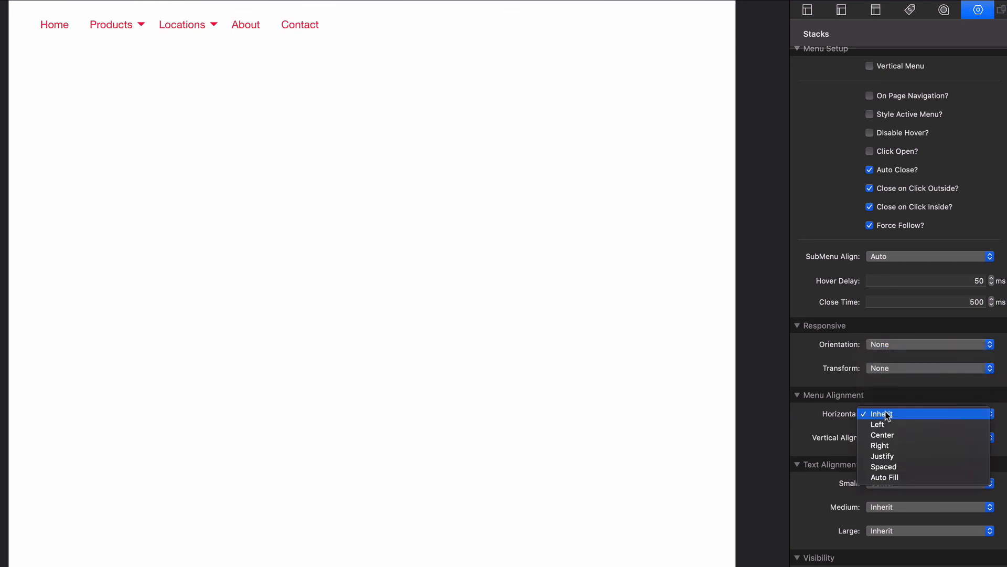
{"action": "left_click", "coordinate": [834, 401]}
{"action": "left_click", "coordinate": [905, 483]}
{"action": "left_click", "coordinate": [902, 494]}
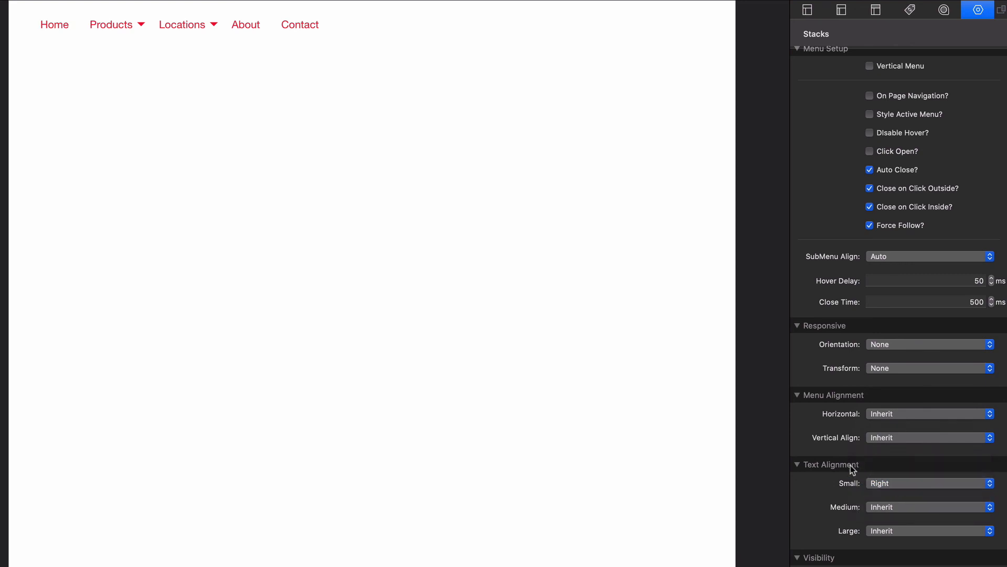
Reset the small text alignment to Inherit and set the horizontal menu alignment to Right.
{"action": "left_click", "coordinate": [886, 483]}
{"action": "left_click", "coordinate": [886, 452]}
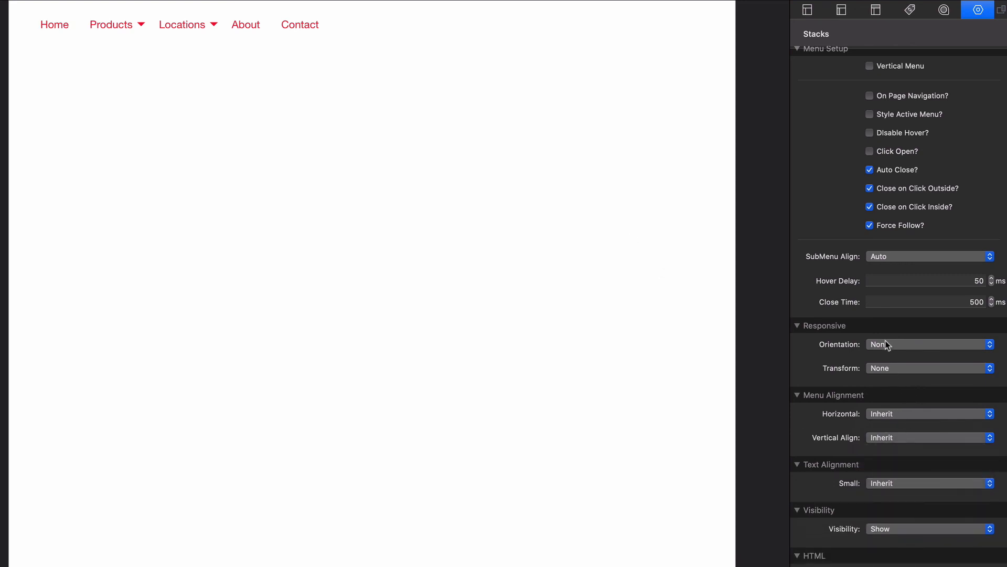
{"action": "left_click", "coordinate": [888, 414]}
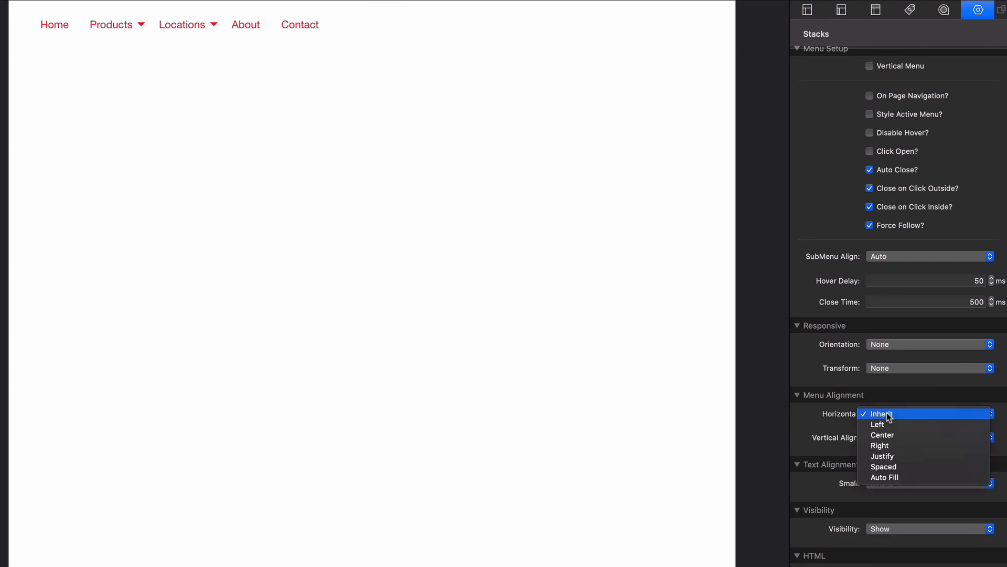
{"action": "left_click", "coordinate": [883, 444]}
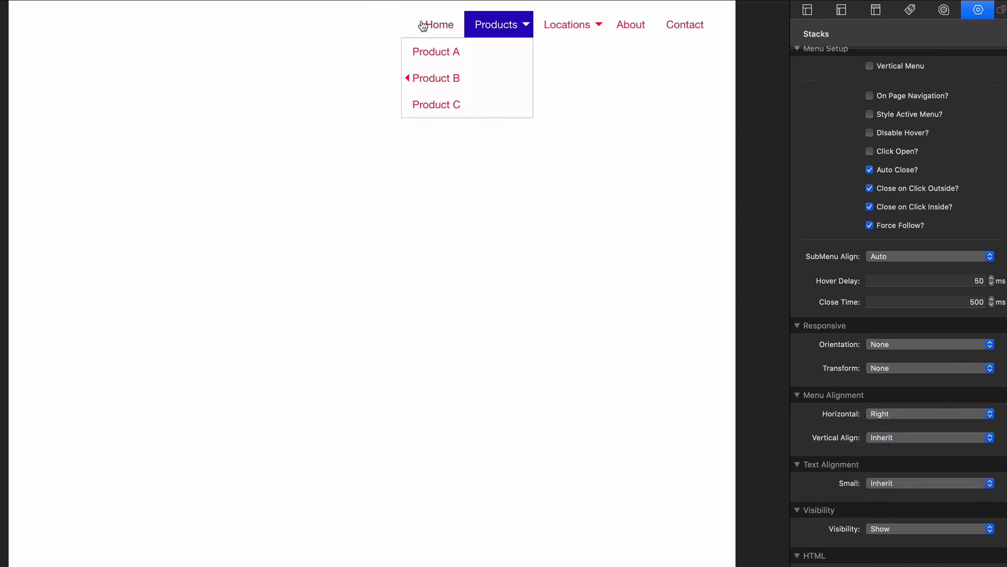